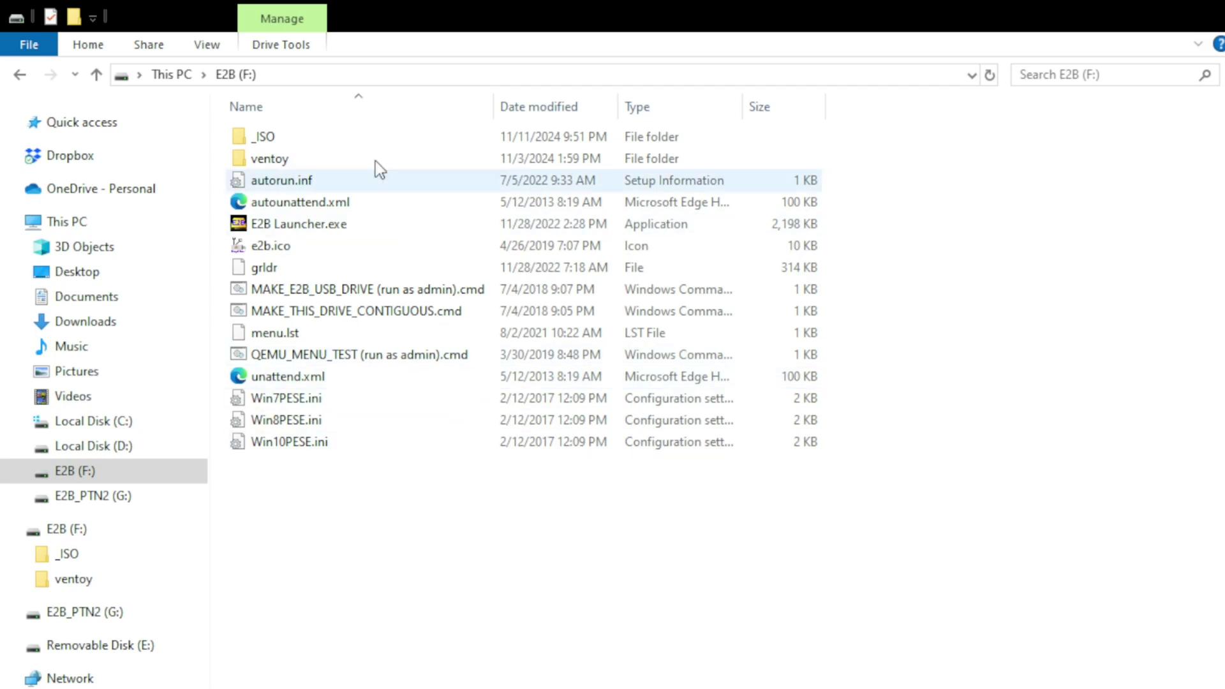
Open _ISO\MAINMENU on the E2B drive to list the Clonezilla and GParted ISO files
{"action": "double_click", "coordinate": [278, 142]}
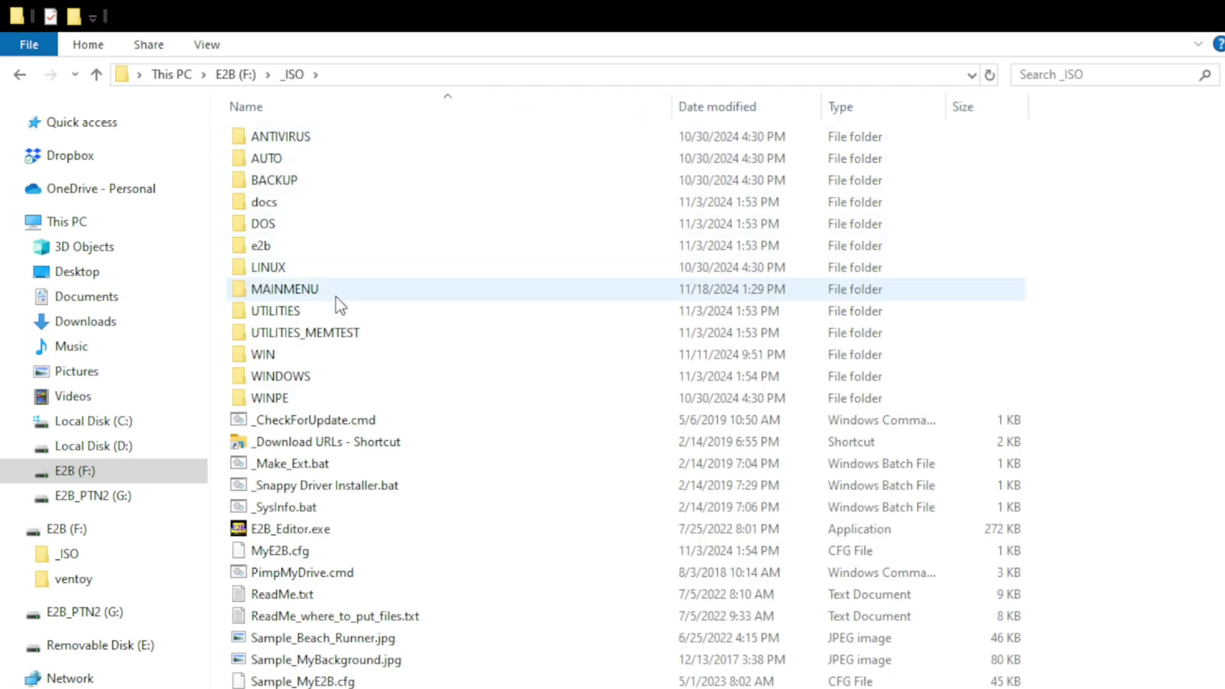
{"action": "double_click", "coordinate": [309, 296]}
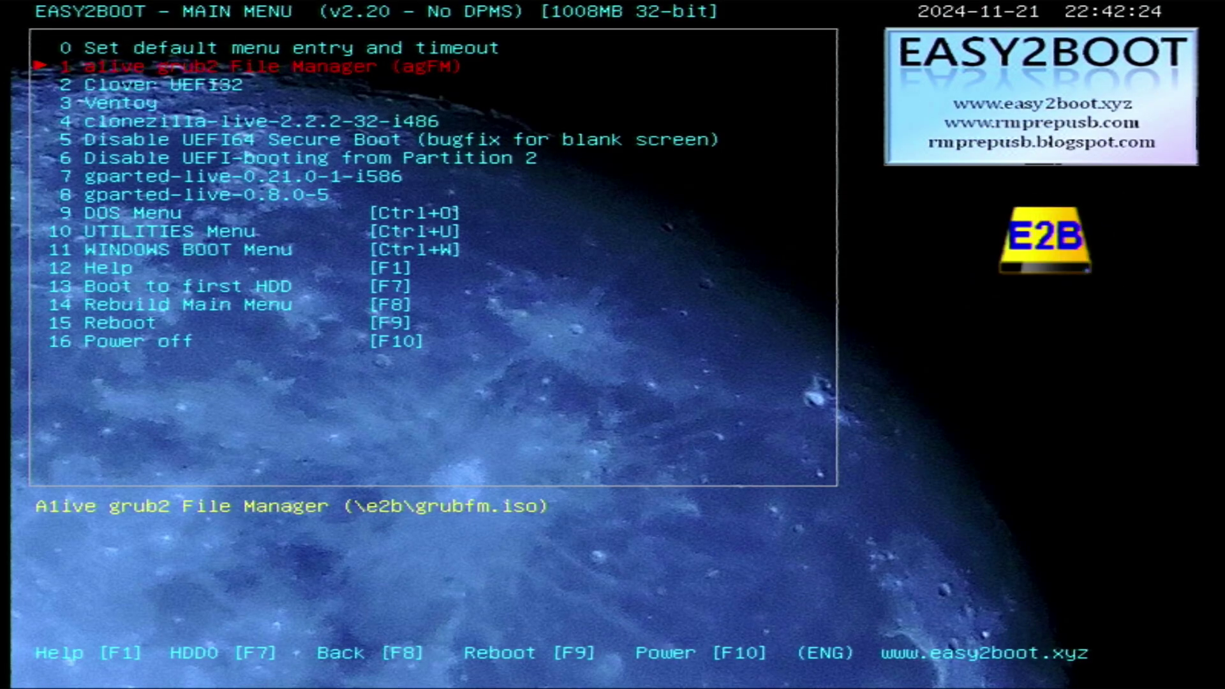
Highlight entry 4, clonezilla-live-2.2.2-32-i486, in the Easy2Boot menu to boot it
{"action": "key", "text": "Down"}
{"action": "key", "text": "Down"}
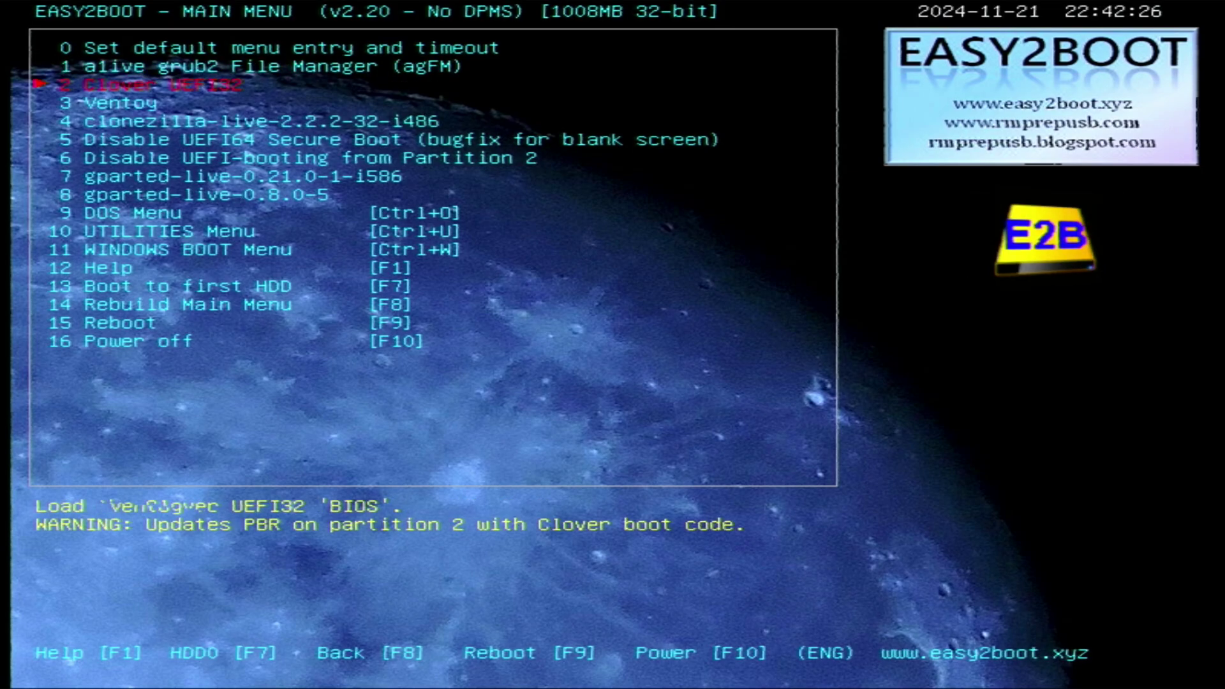
{"action": "key", "text": "Down"}
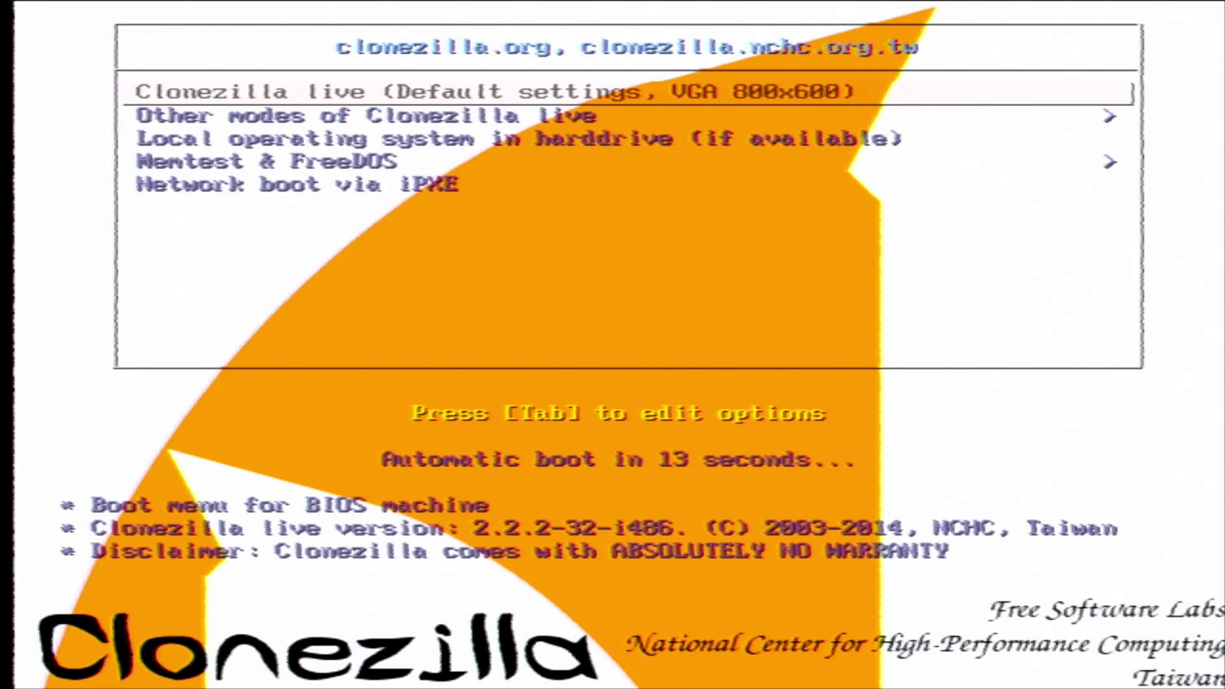
Boot 'Clonezilla live (Default settings, VGA 800x600)' through to the Choose language dialog
{"action": "key", "text": "Up"}
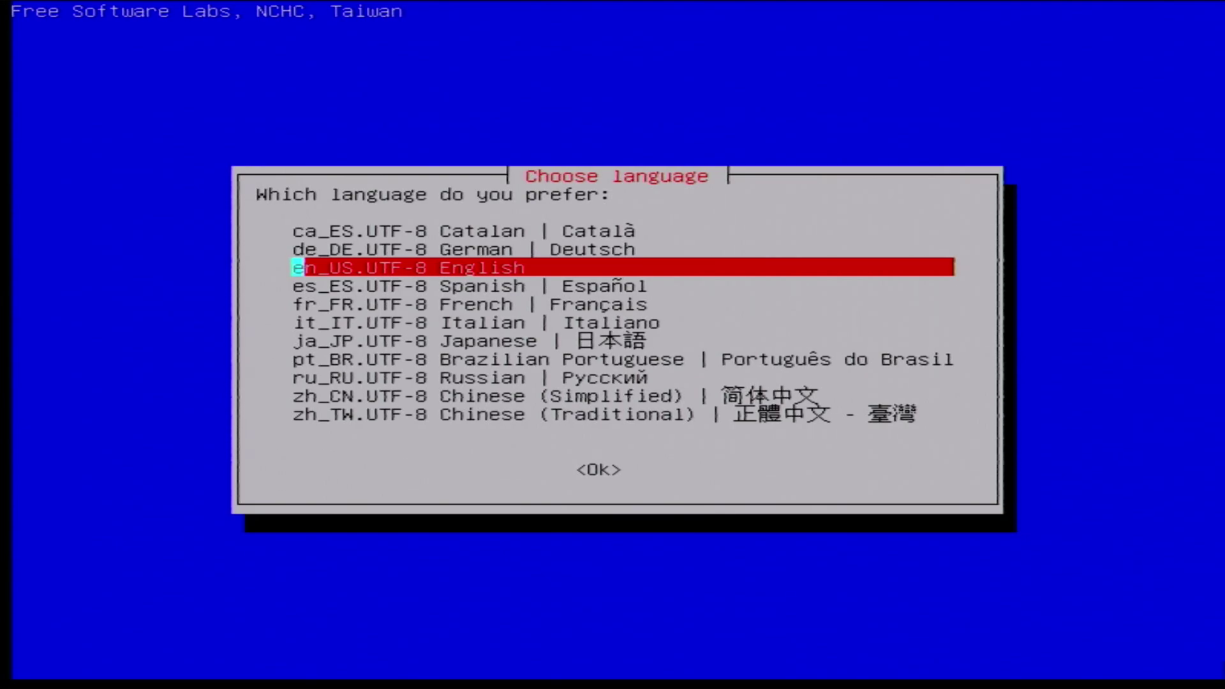
Choose en_US.UTF-8 English, keep the current keymap, and select Start_Clonezilla
{"action": "key", "text": "Return"}
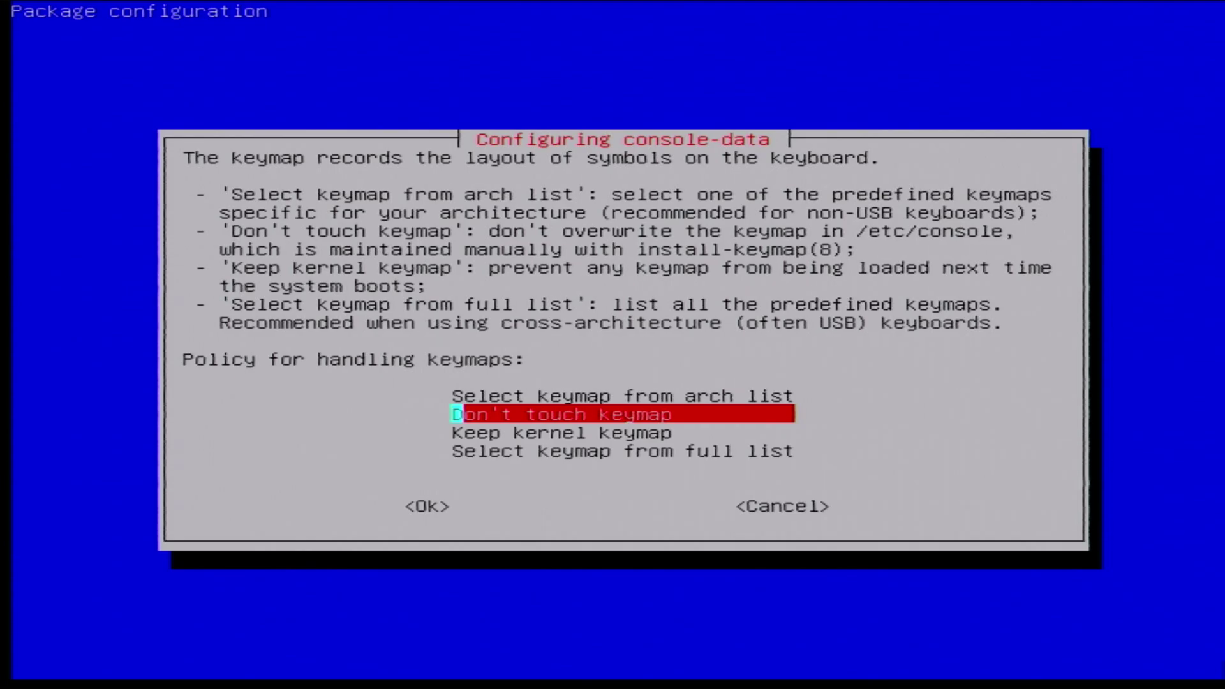
{"action": "key", "text": "Return"}
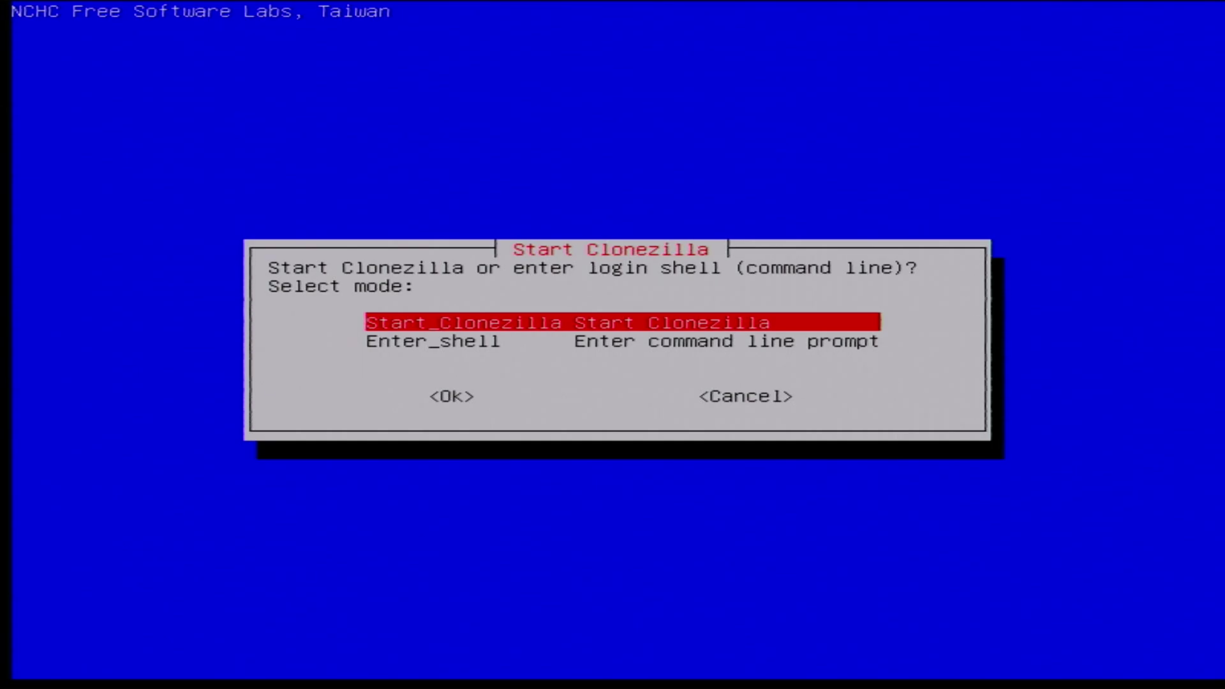
{"action": "key", "text": "Return"}
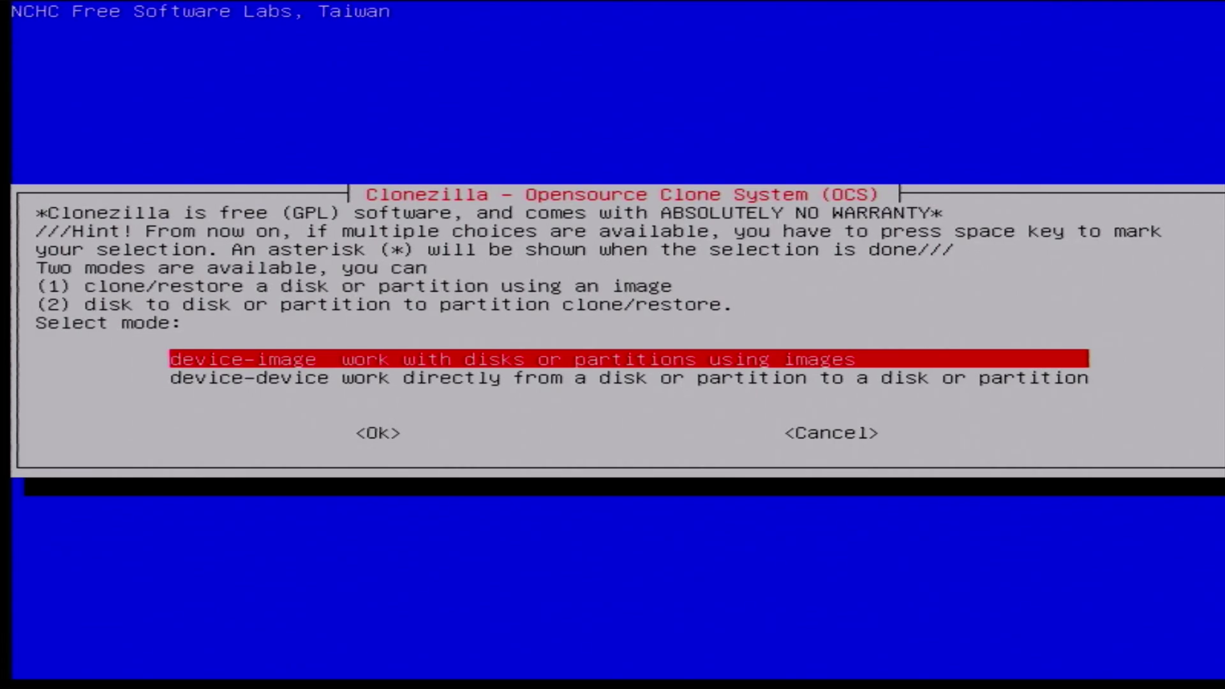
Pick device-image mode with local_dev storage and scan for the attached USB partitions
{"action": "key", "text": "Return"}
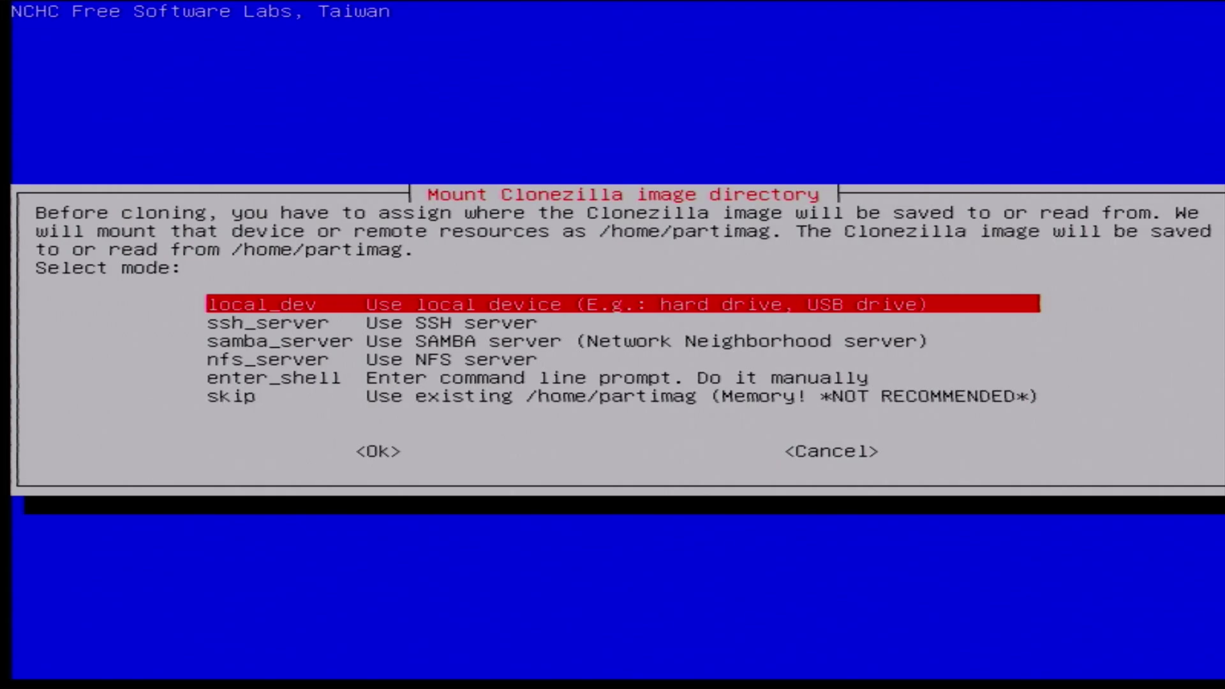
{"action": "key", "text": "Return"}
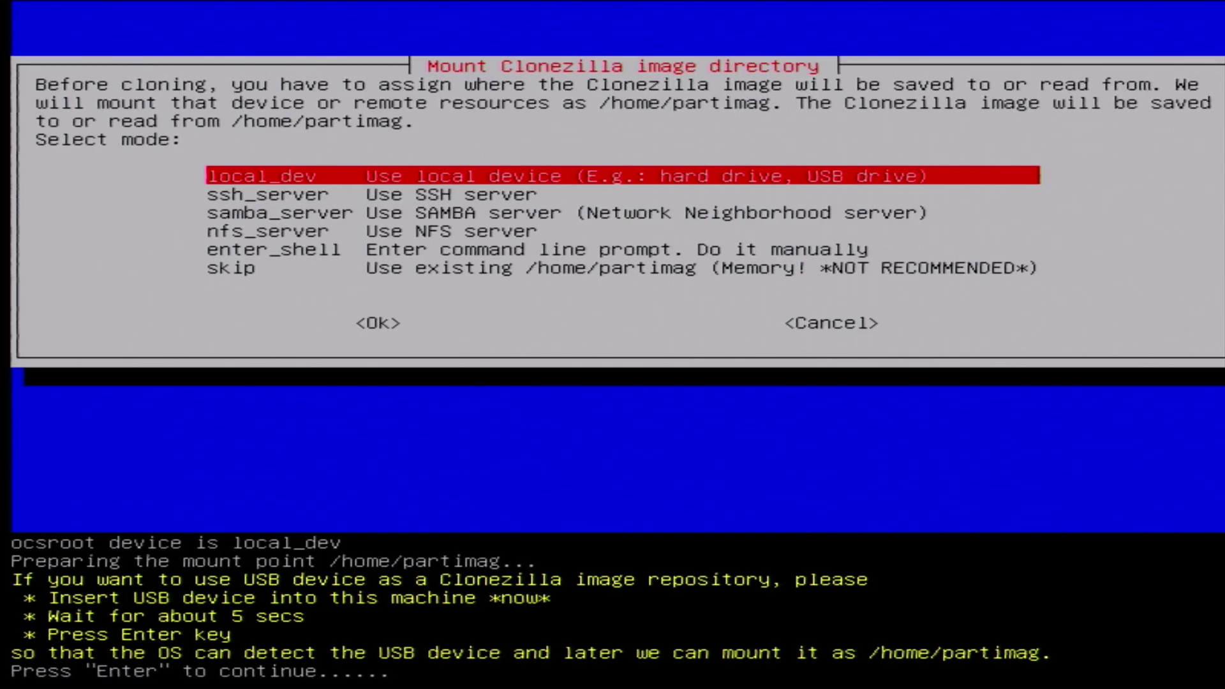
{"action": "key", "text": "Return"}
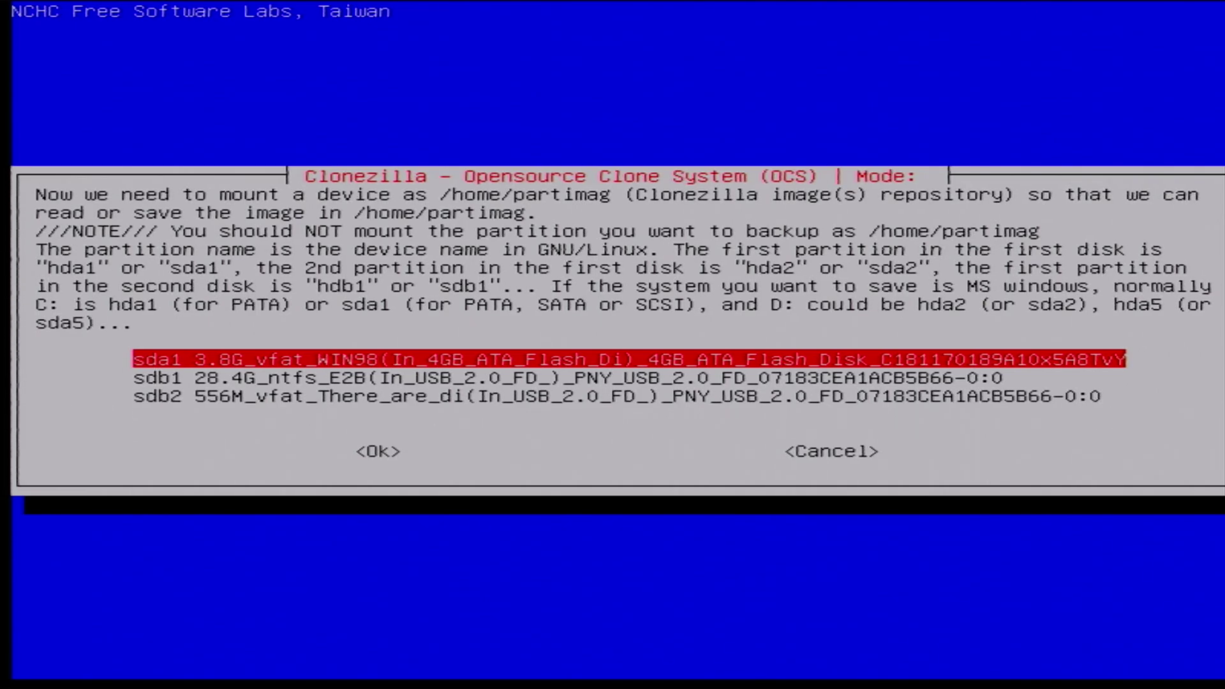
Select sdb1 (28.4G NTFS E2B) as the /home/partimag image repository
{"action": "key", "text": "Down"}
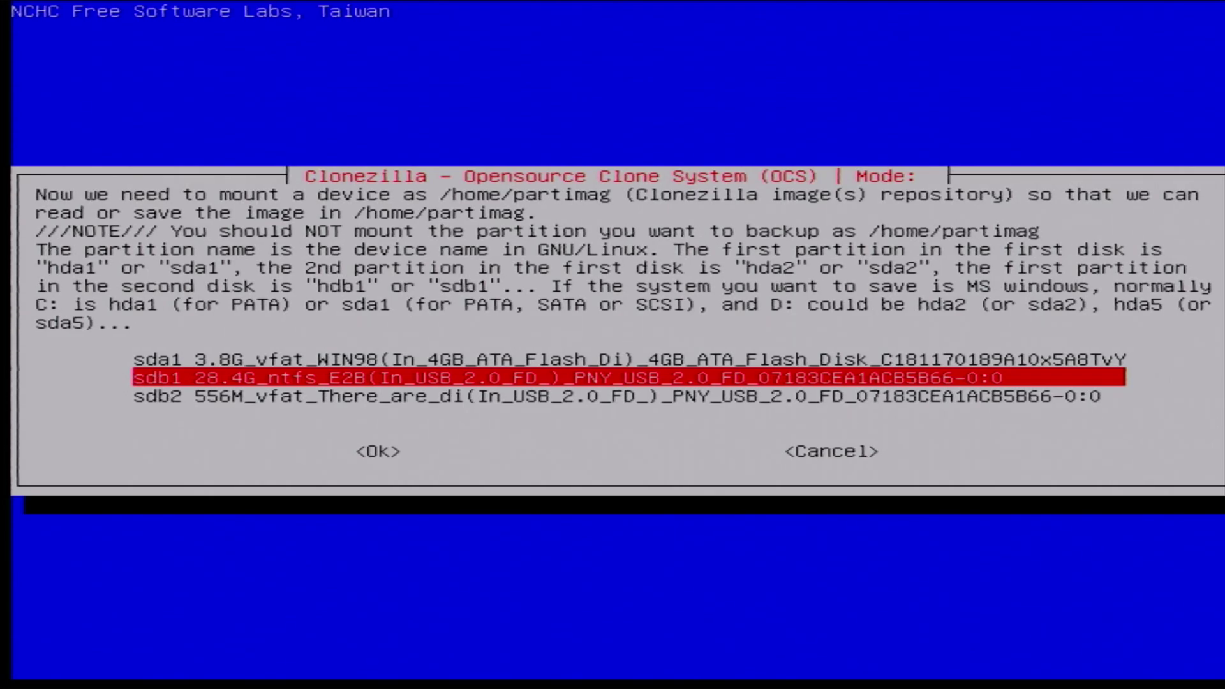
{"action": "key", "text": "Up"}
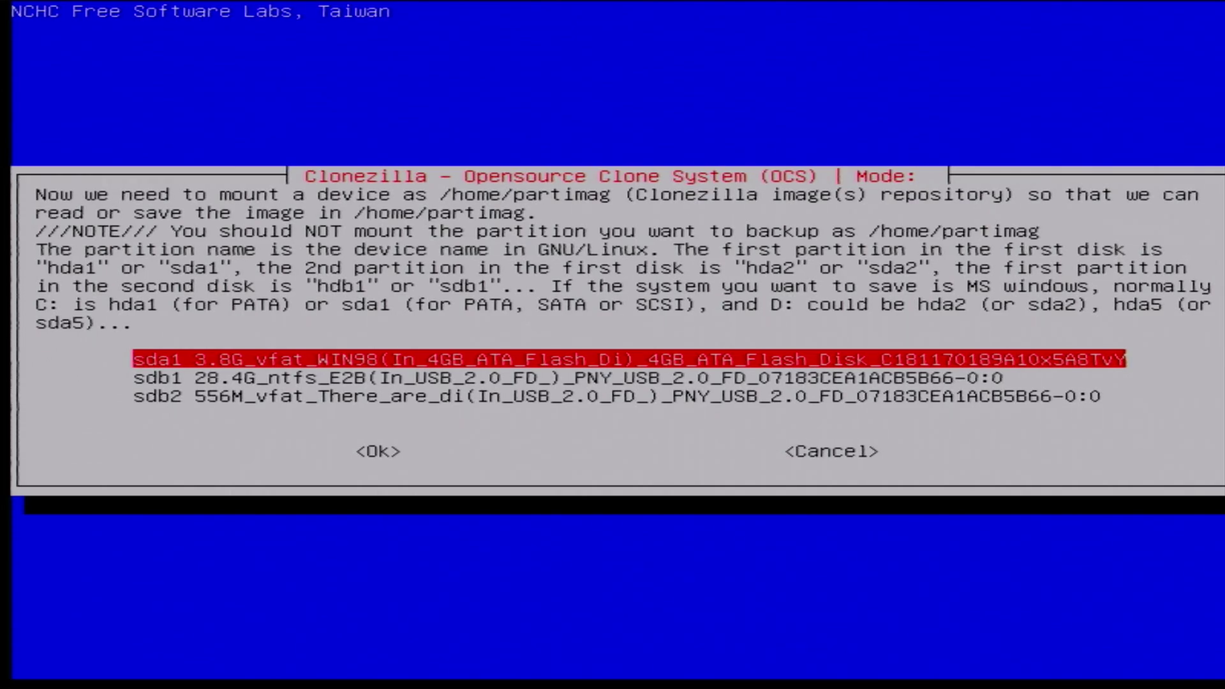
{"action": "key", "text": "Down"}
{"action": "key", "text": "Down"}
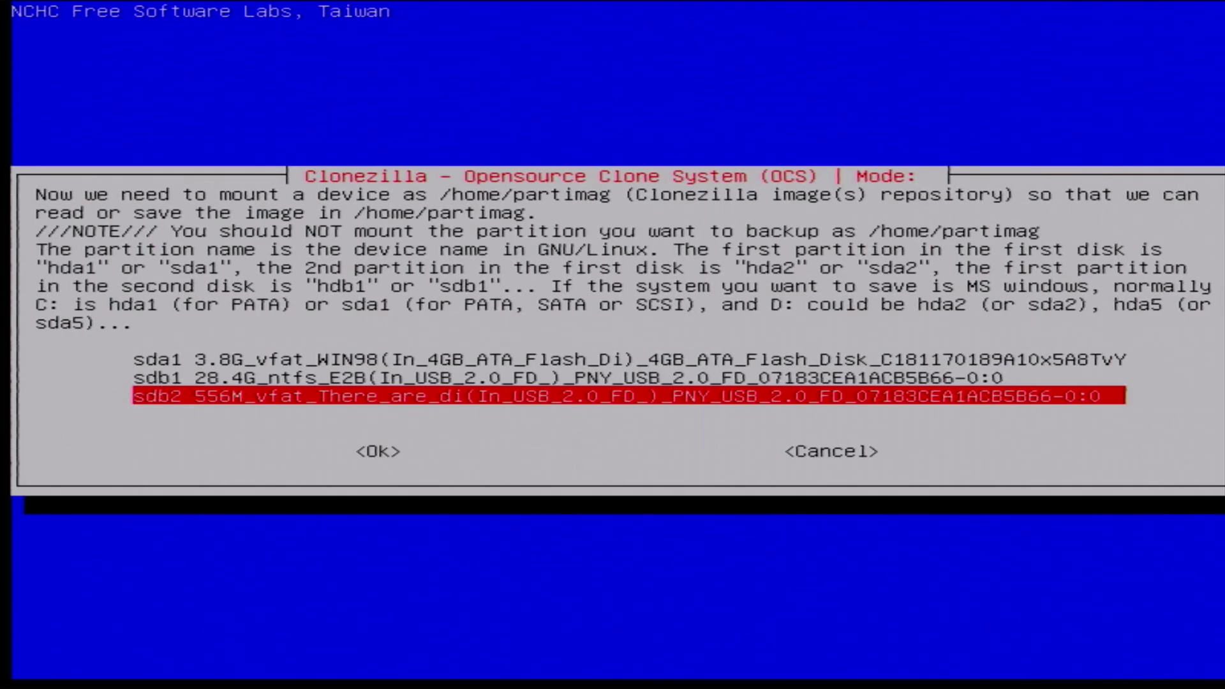
{"action": "key", "text": "Up"}
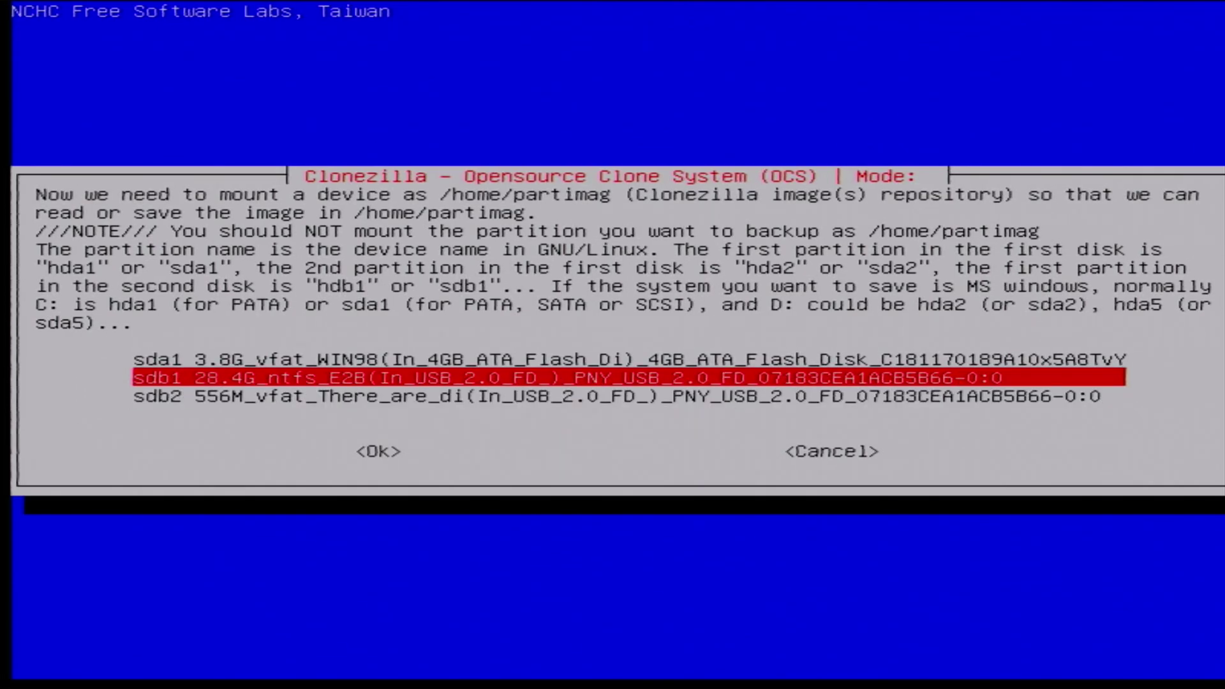
{"action": "key", "text": "Return"}
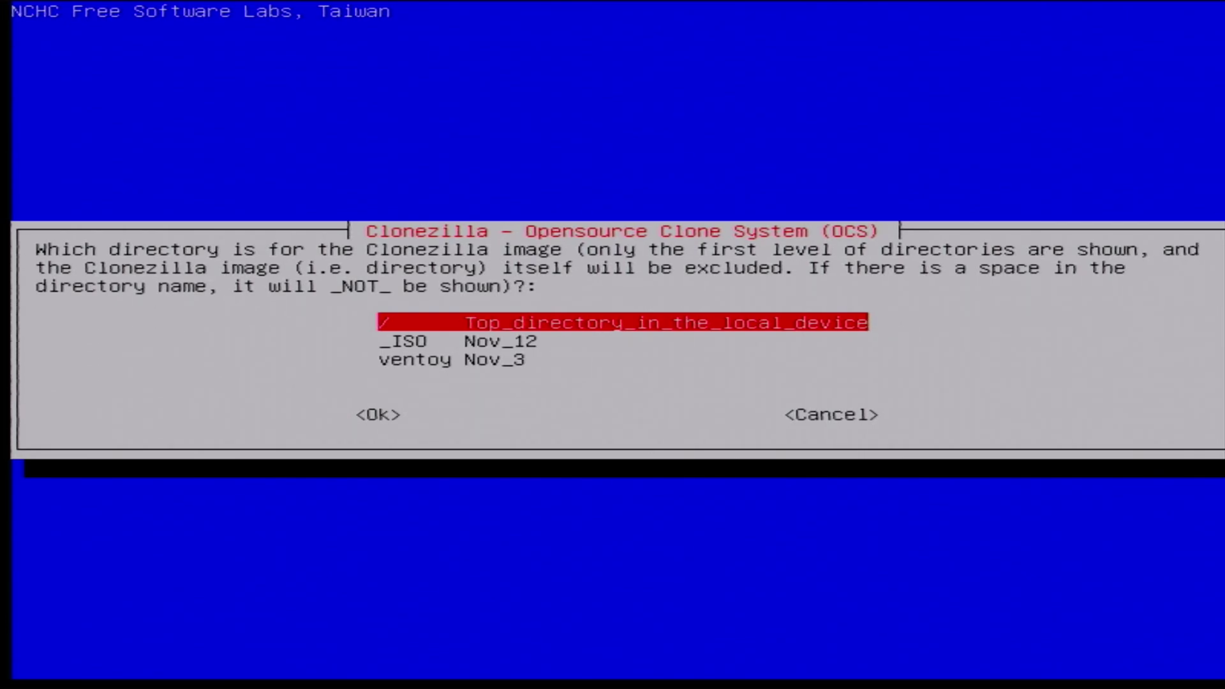
Use the top directory '/' for images, pass the disk space summary, and choose Beginner mode
{"action": "key", "text": "Return"}
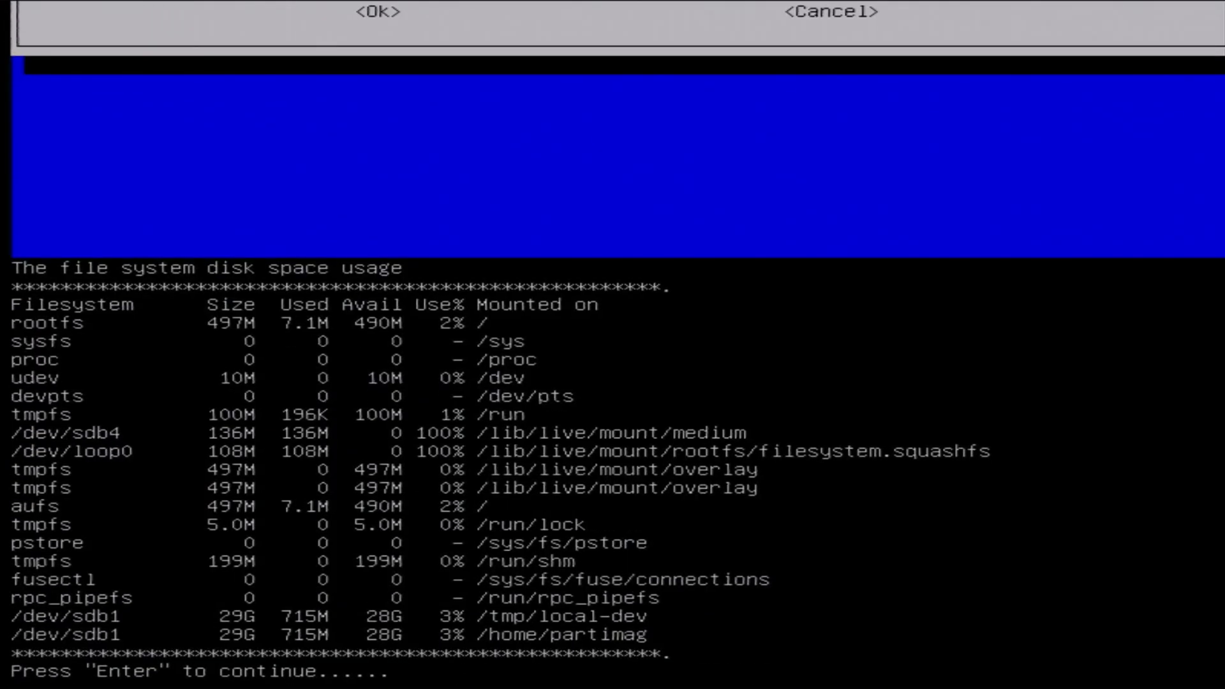
{"action": "key", "text": "Return"}
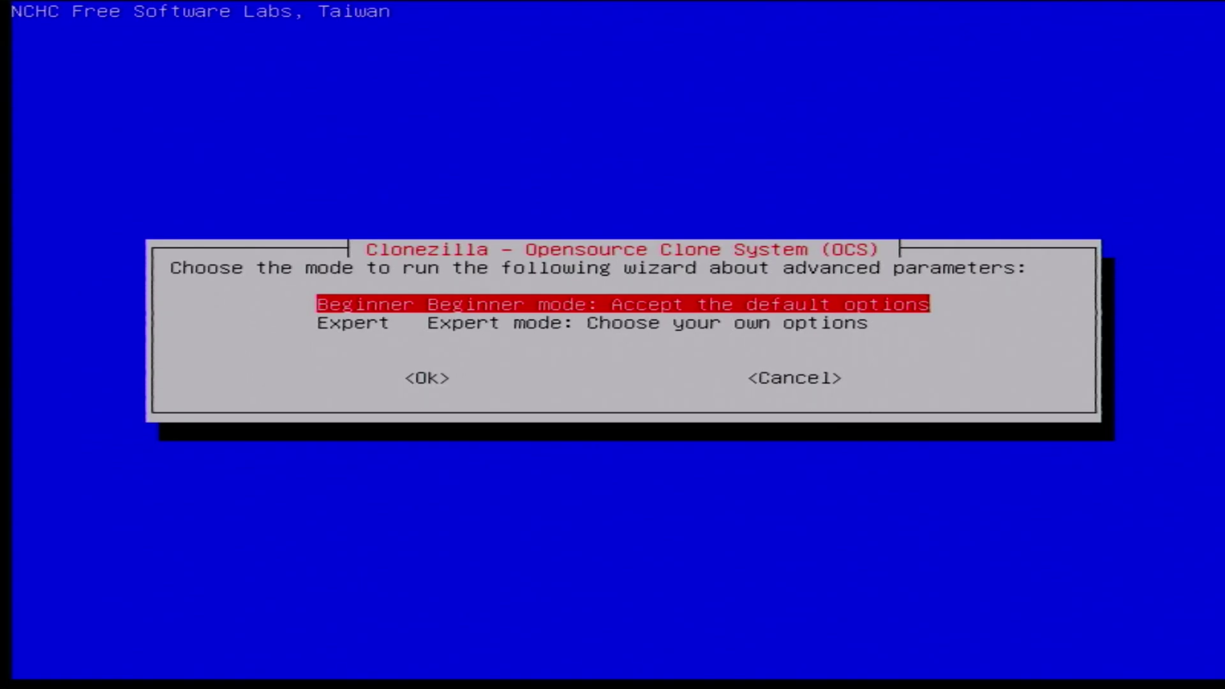
{"action": "key", "text": "Return"}
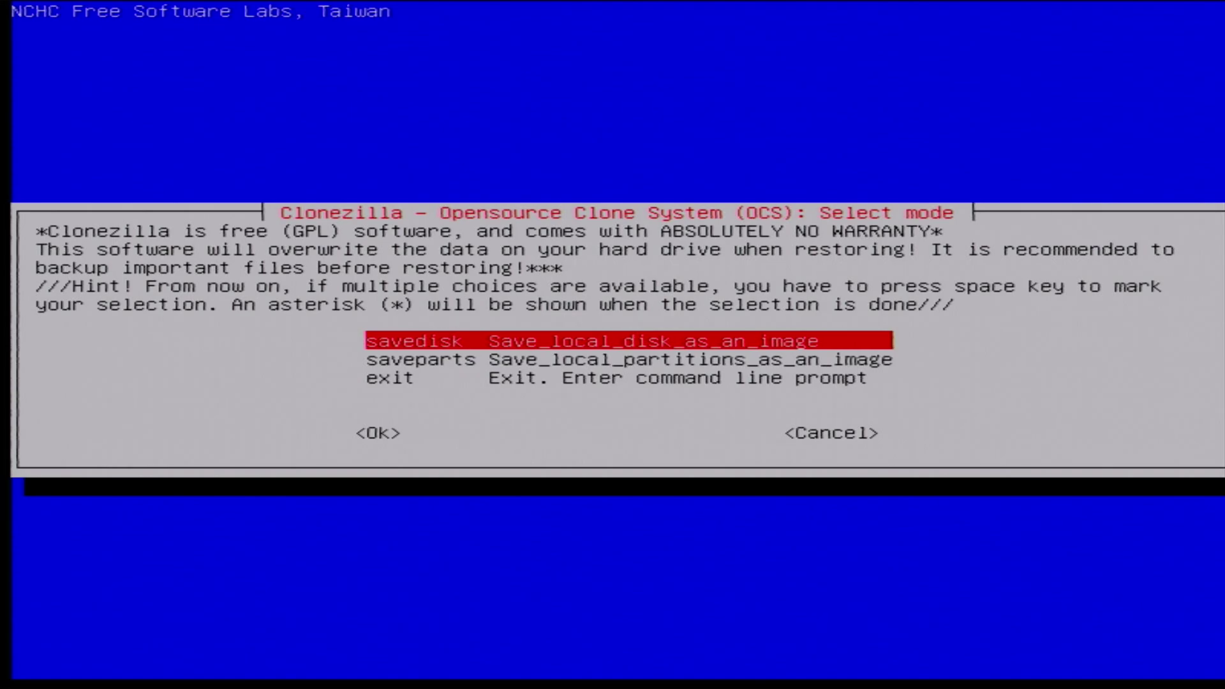
{"action": "key", "text": "Down"}
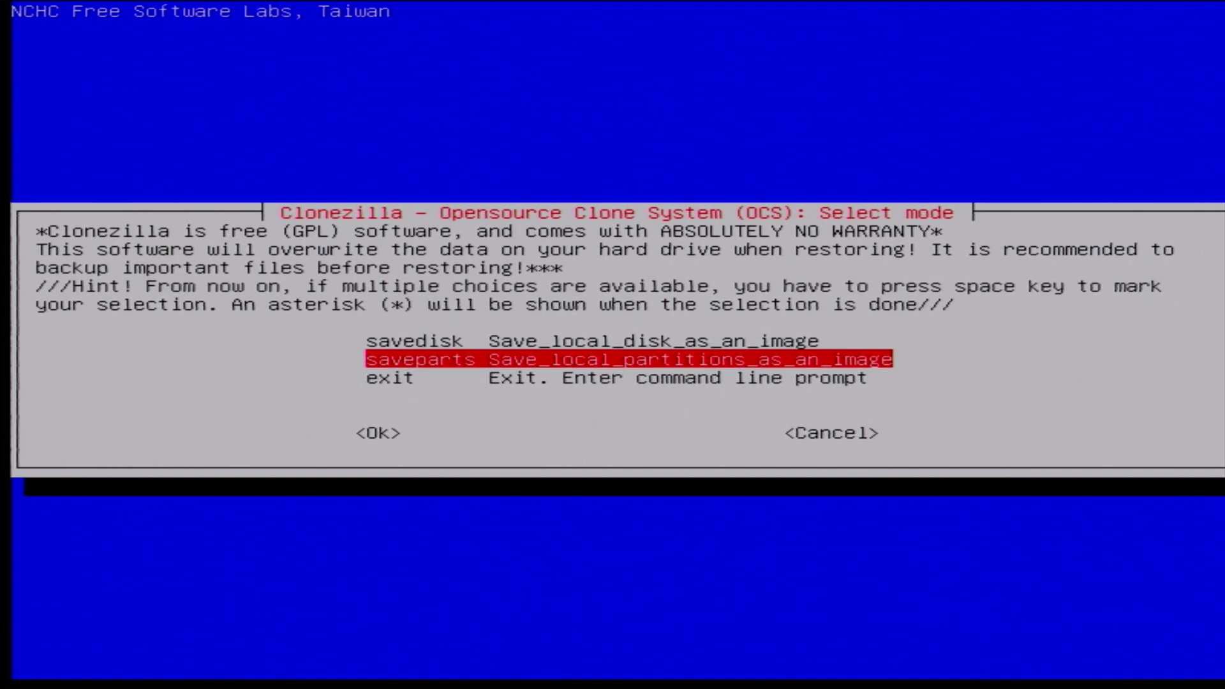
{"action": "key", "text": "Return"}
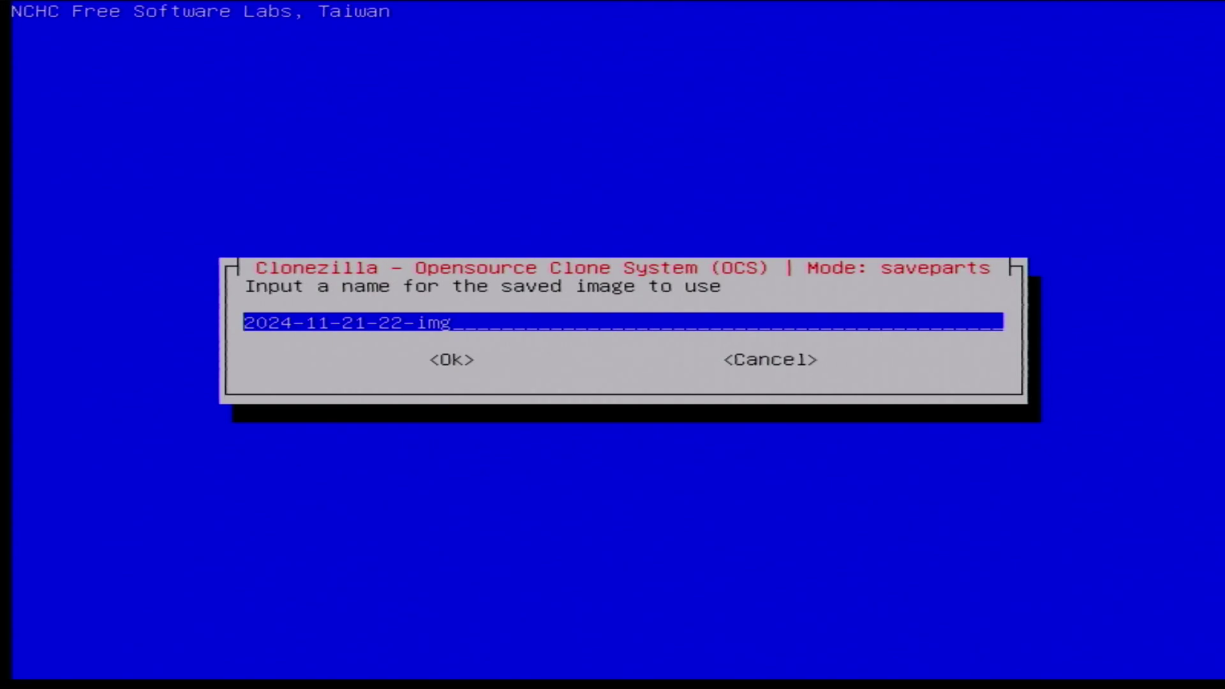
{"action": "type", "text": "hp"}
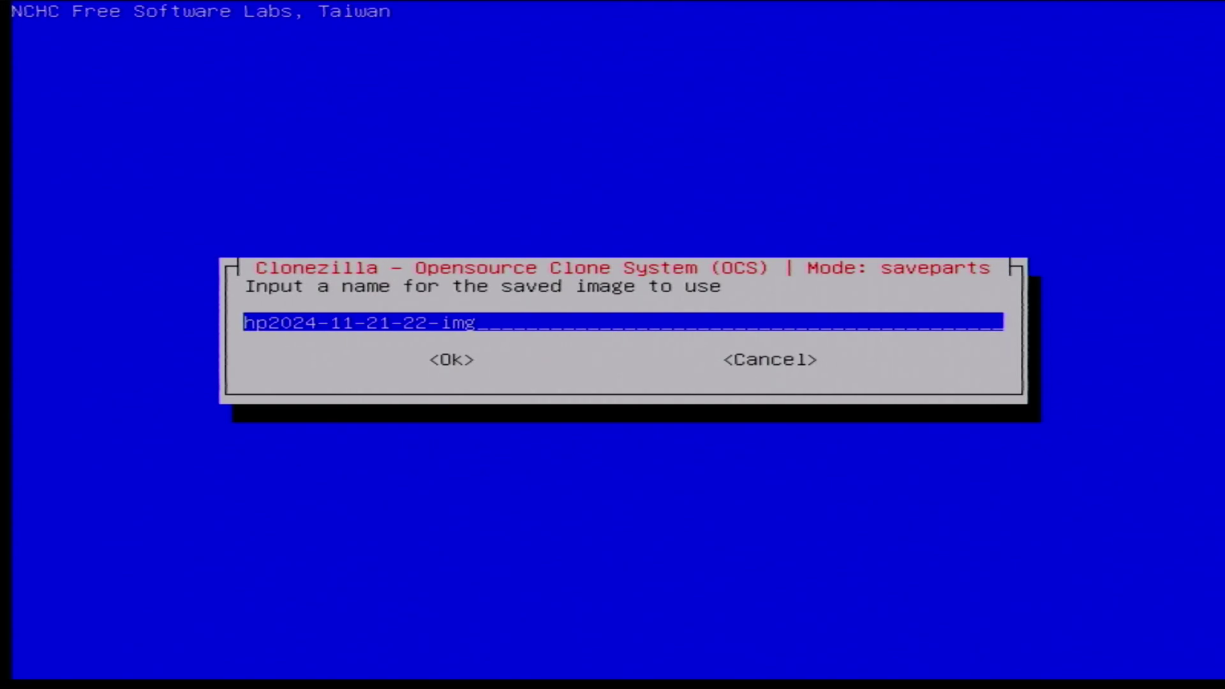
{"action": "type", "text": "_t5710_win98se_"}
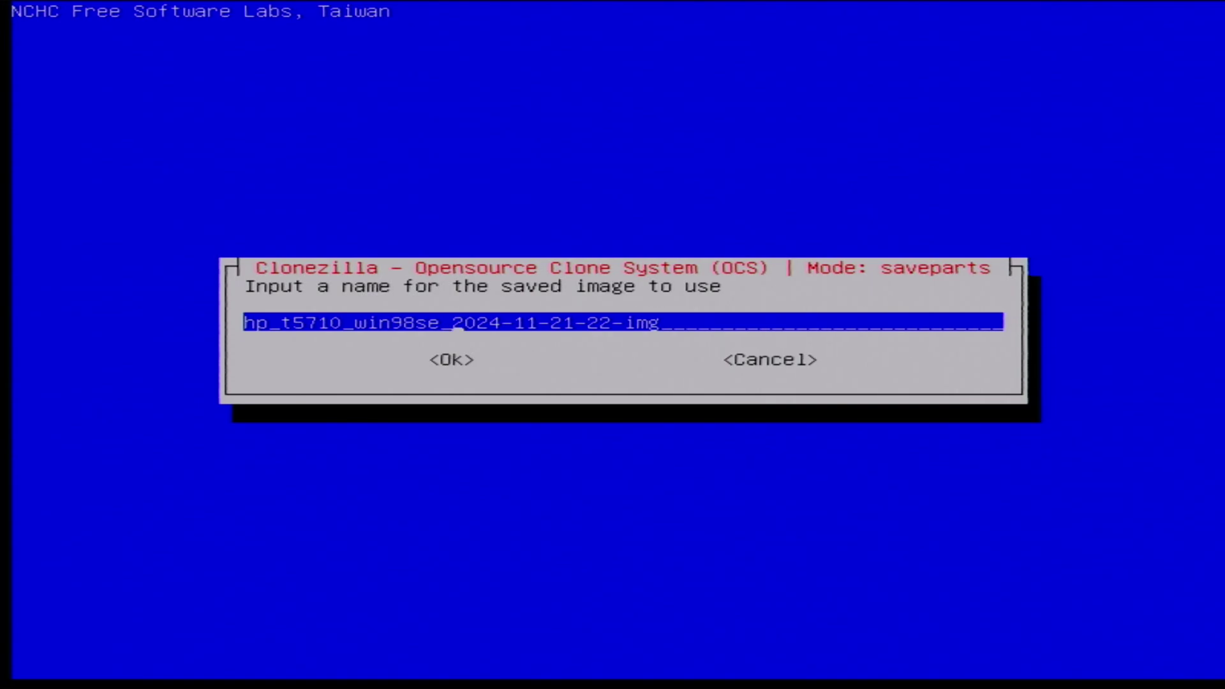
{"action": "key", "text": "Return"}
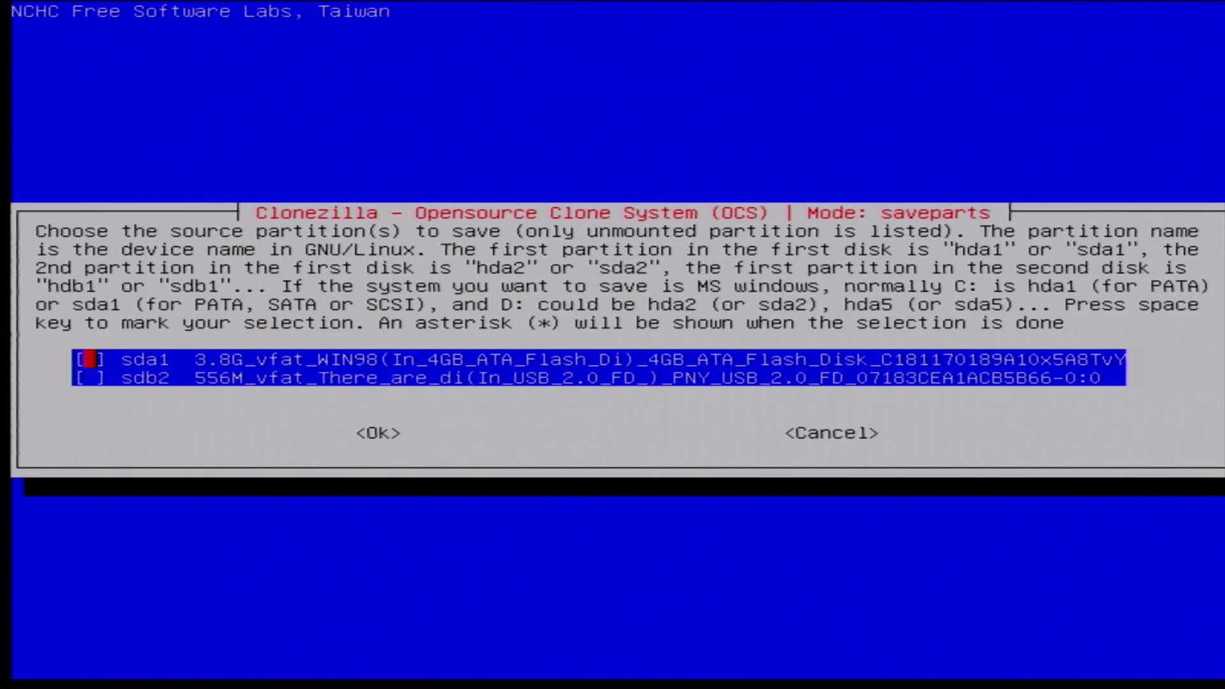
Mark only sda1 (3.8G WIN98) as the source partition and confirm the choice
{"action": "key", "text": "space"}
{"action": "key", "text": "Down"}
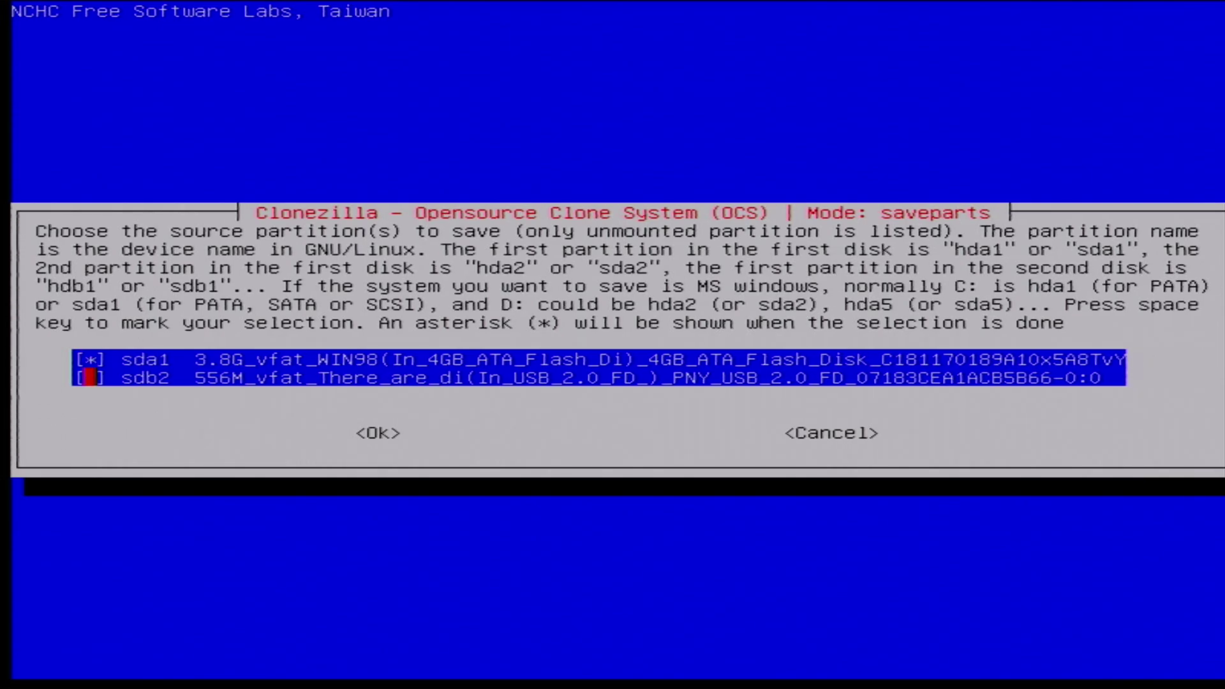
{"action": "key", "text": "Tab"}
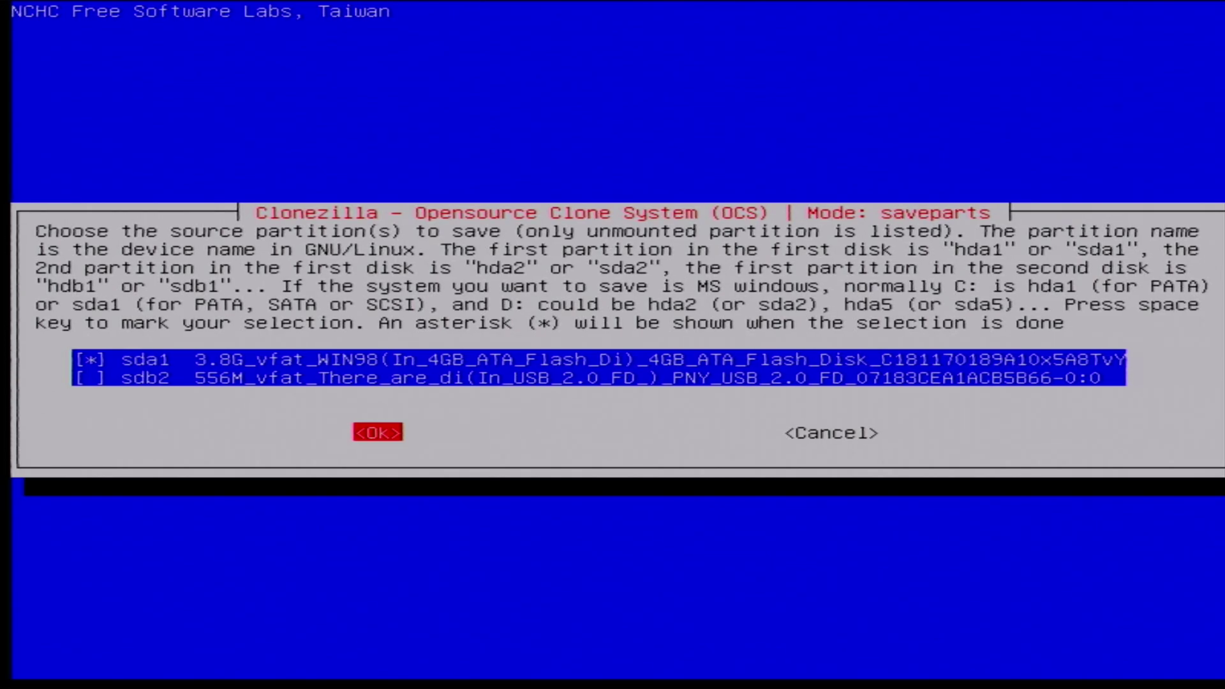
{"action": "key", "text": "Return"}
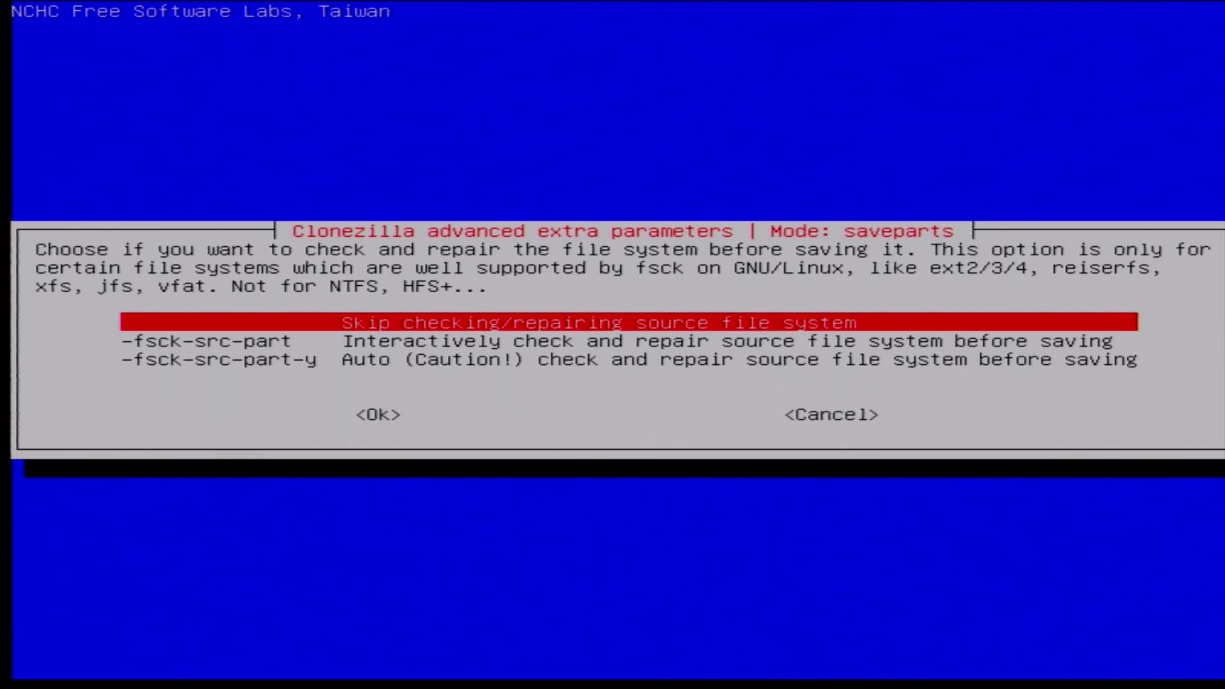
Skip the source file system check and keep 'Yes, check the saved image' selected
{"action": "key", "text": "Return"}
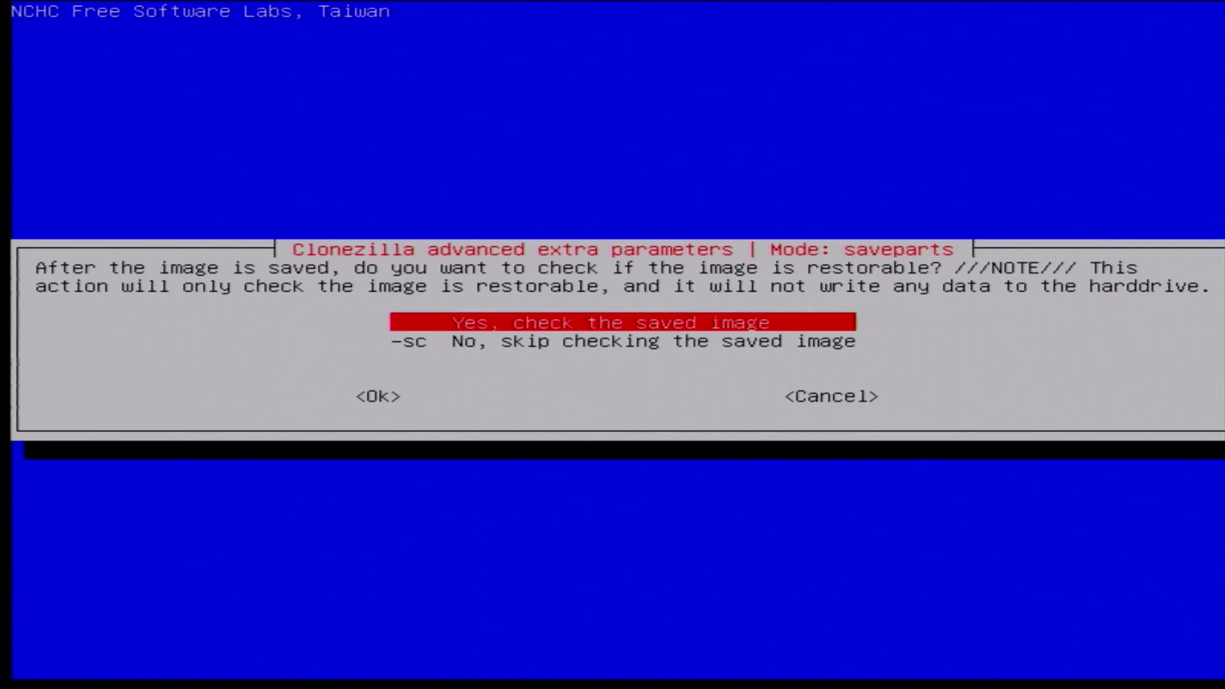
{"action": "key", "text": "Return"}
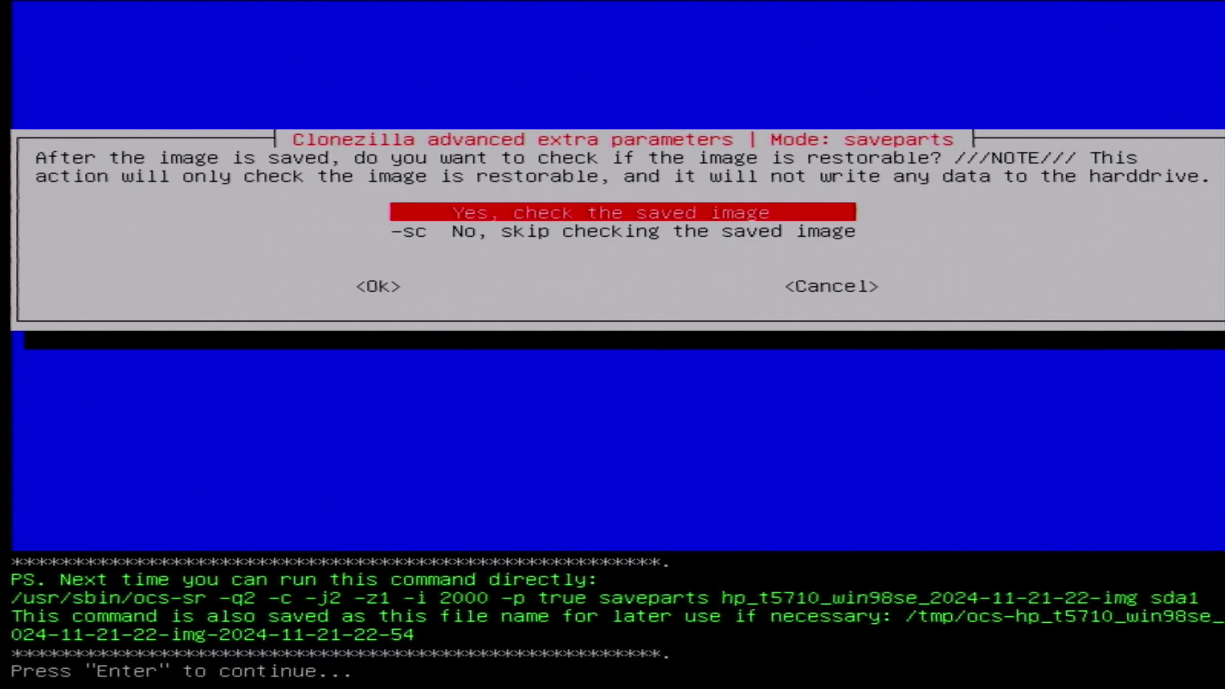
{"action": "key", "text": "Return"}
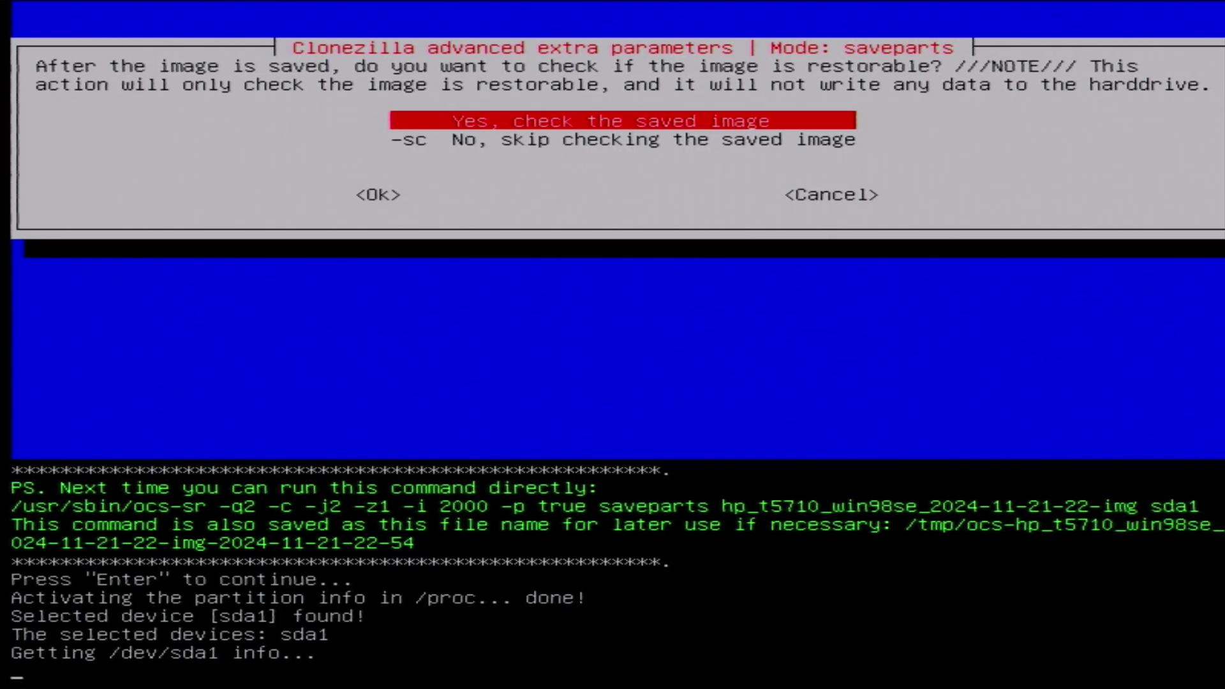
{"action": "key", "text": "Return"}
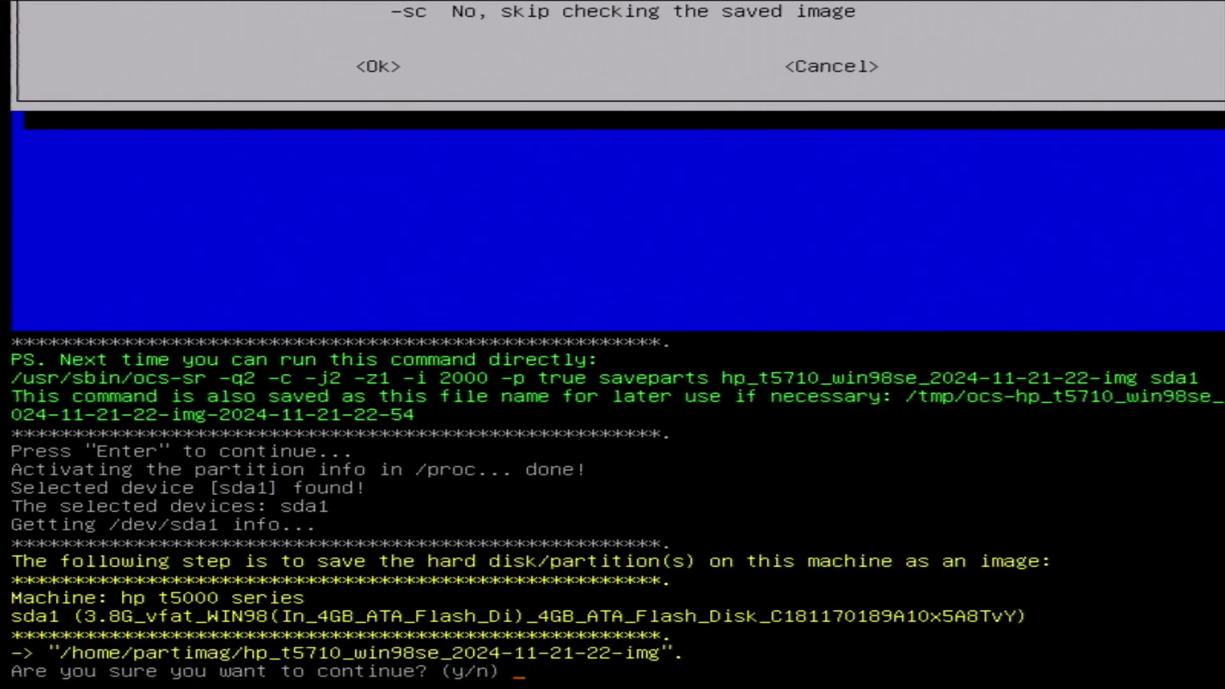
{"action": "type", "text": "y"}
{"action": "key", "text": "Return"}
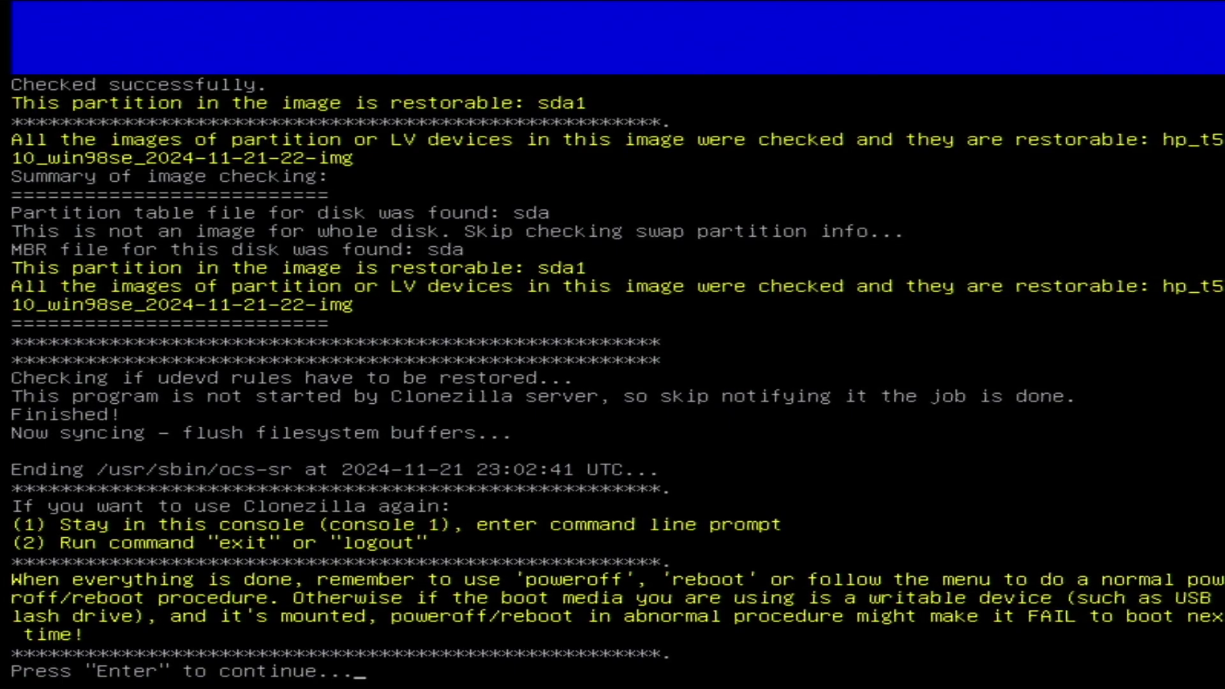
Exit the finished job with option 2 and highlight poweroff in the Choose mode menu
{"action": "type", "text": "2"}
{"action": "key", "text": "Return"}
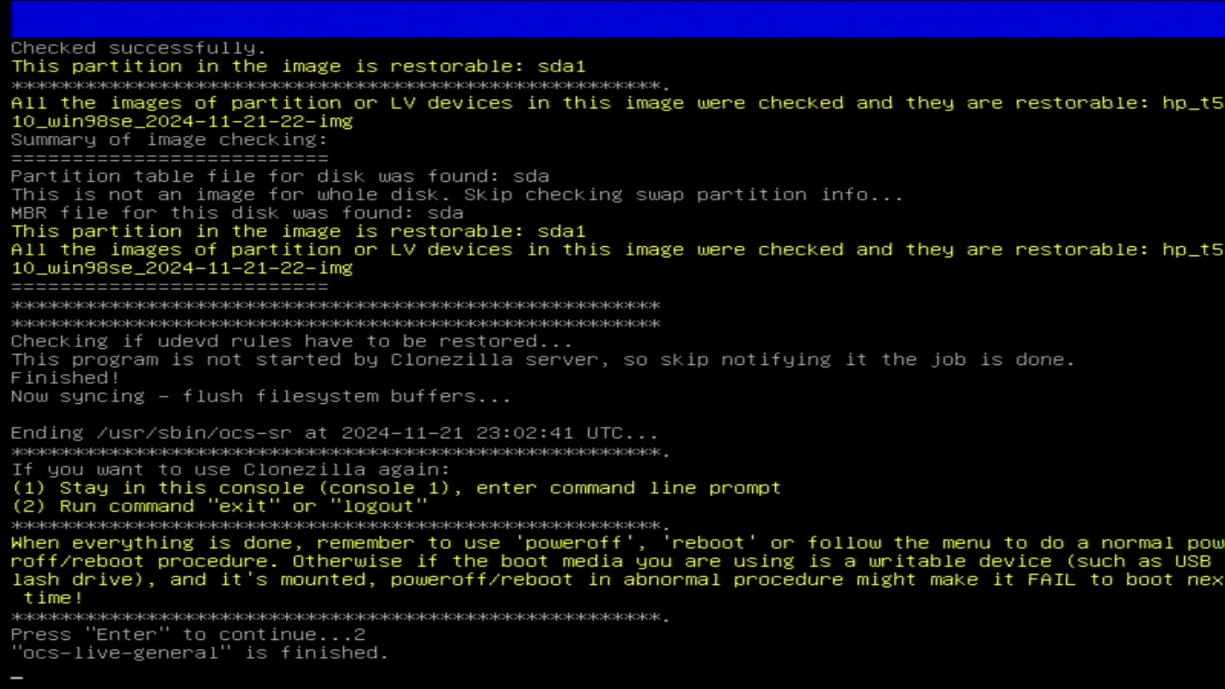
{"action": "key", "text": "Up"}
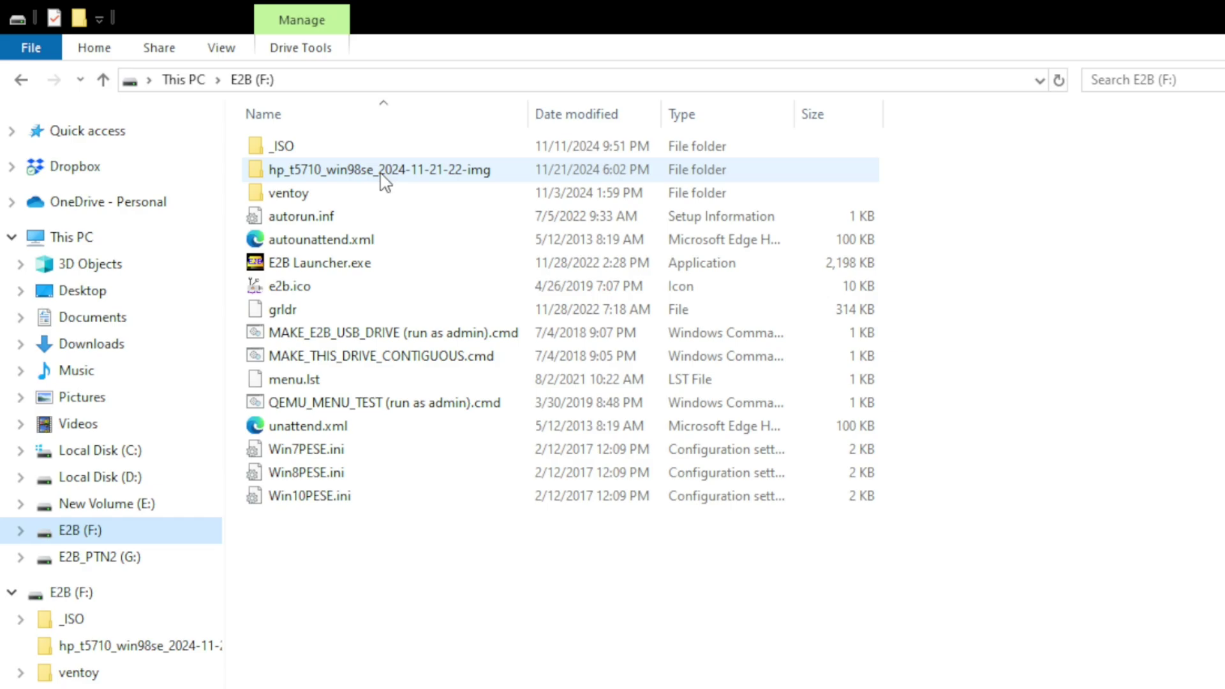
{"action": "double_click", "coordinate": [383, 171]}
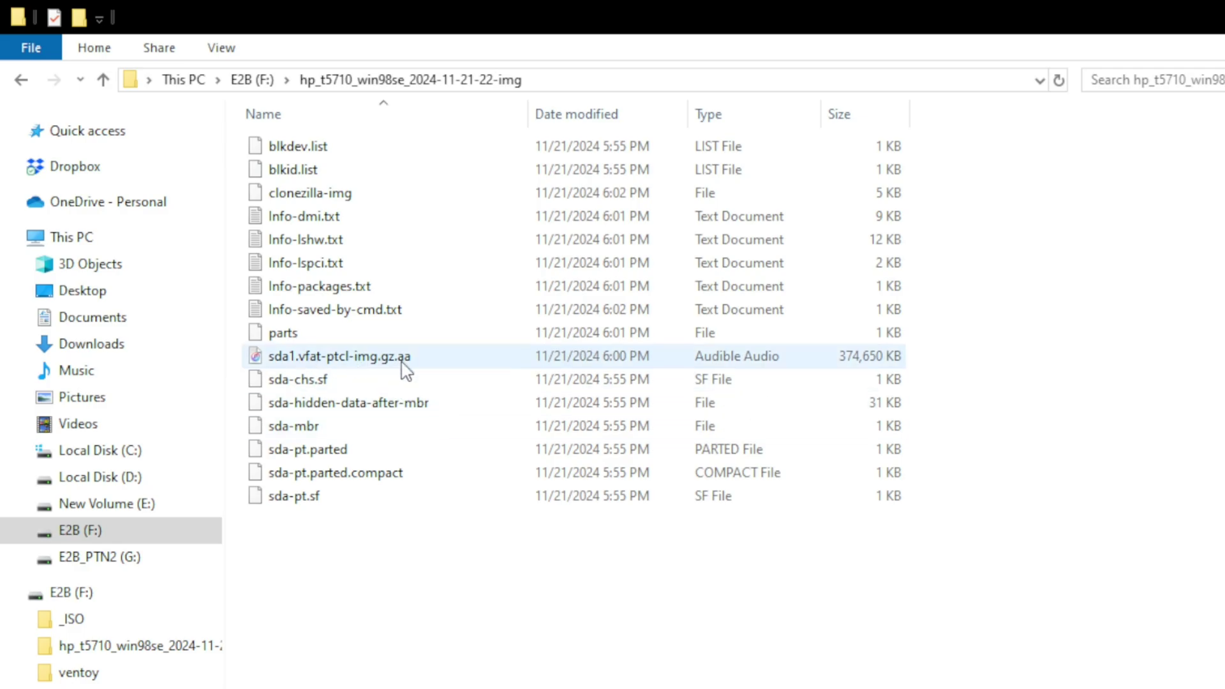
{"action": "left_click", "coordinate": [425, 361]}
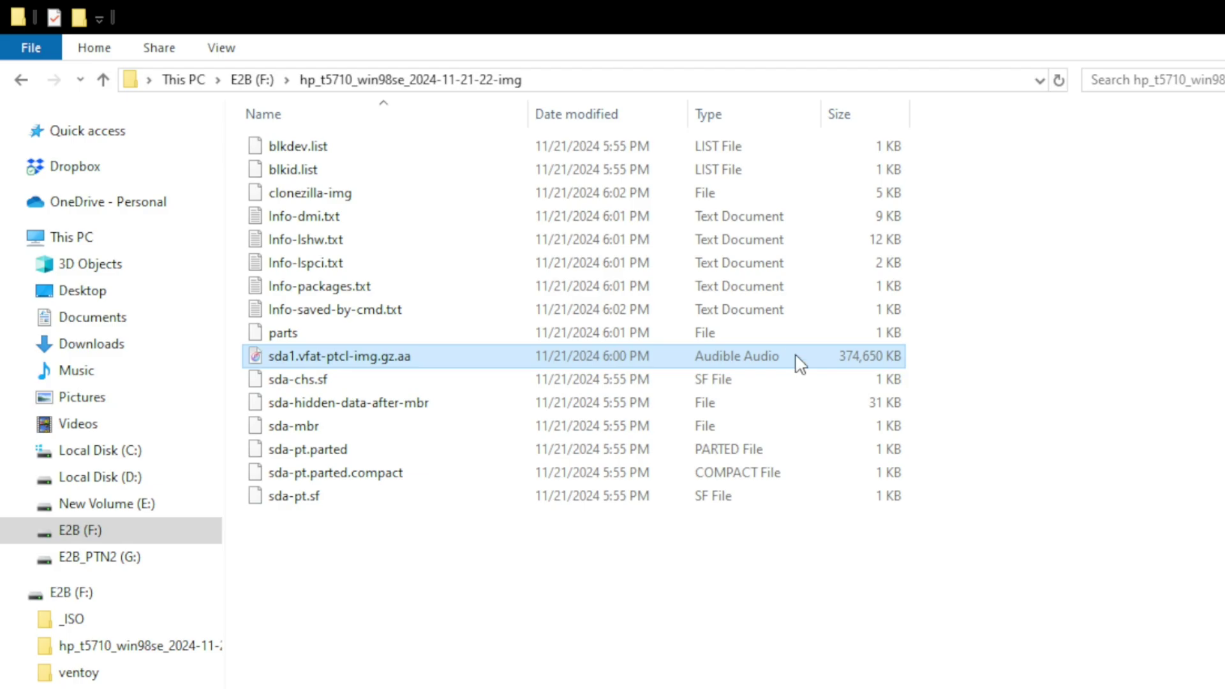
{"action": "left_click", "coordinate": [555, 609]}
{"action": "left_click", "coordinate": [304, 355]}
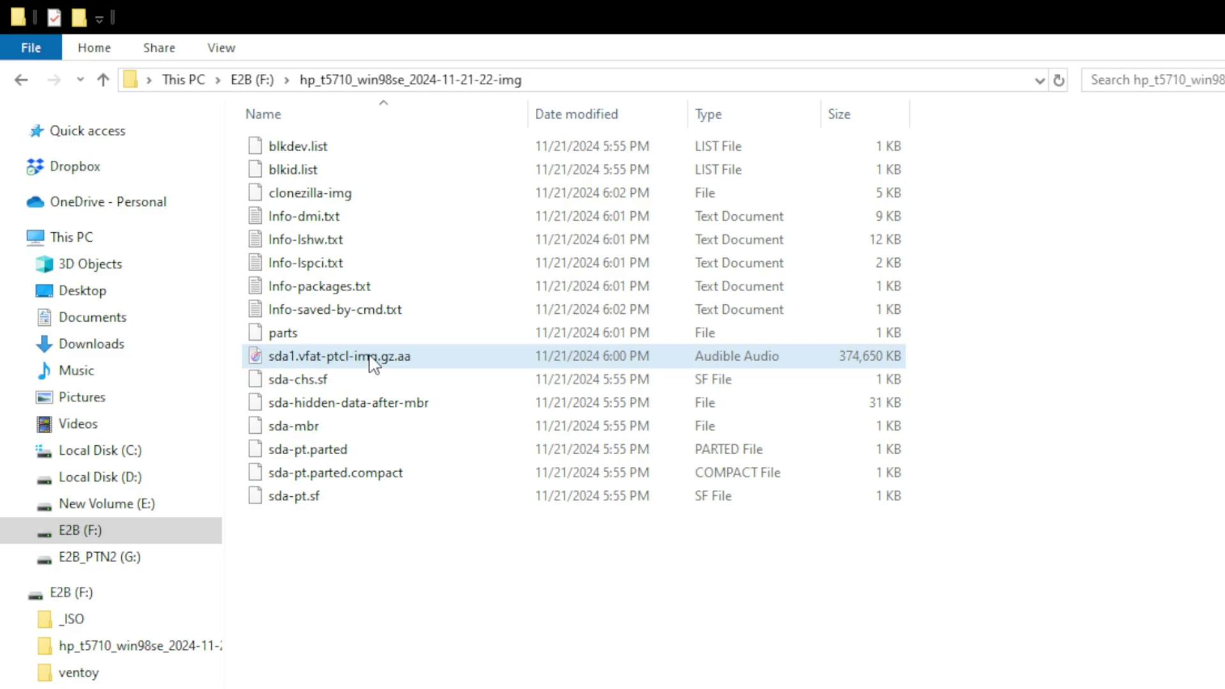
{"action": "left_click", "coordinate": [358, 553]}
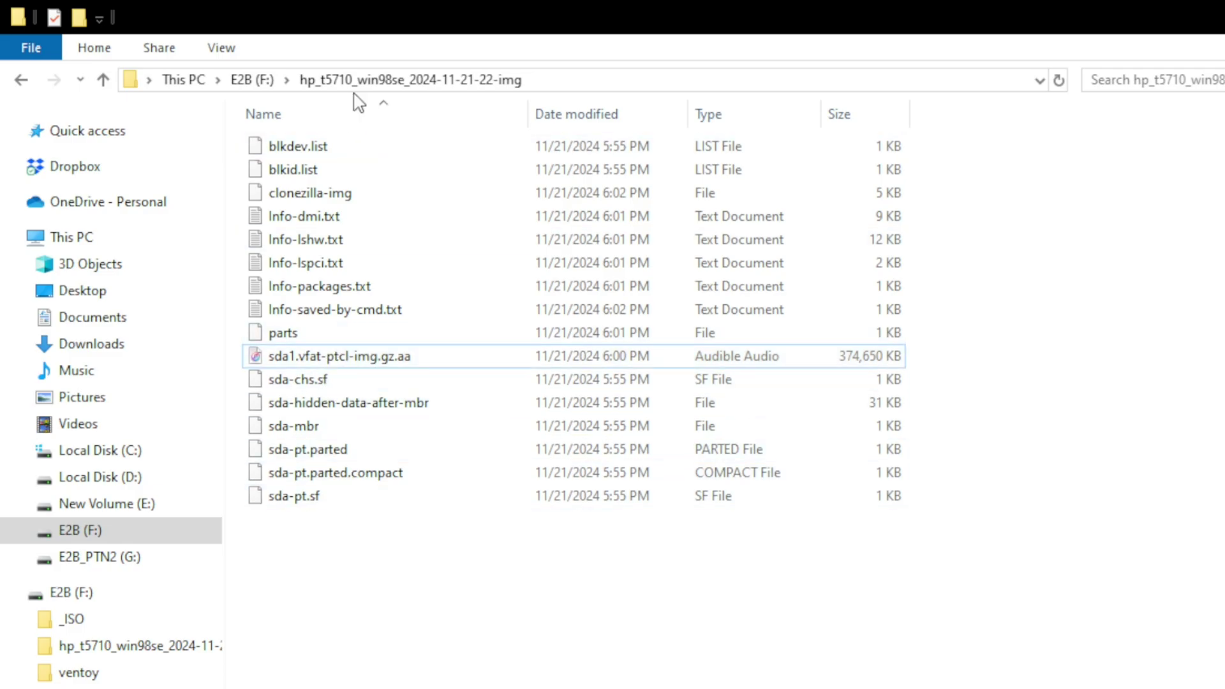